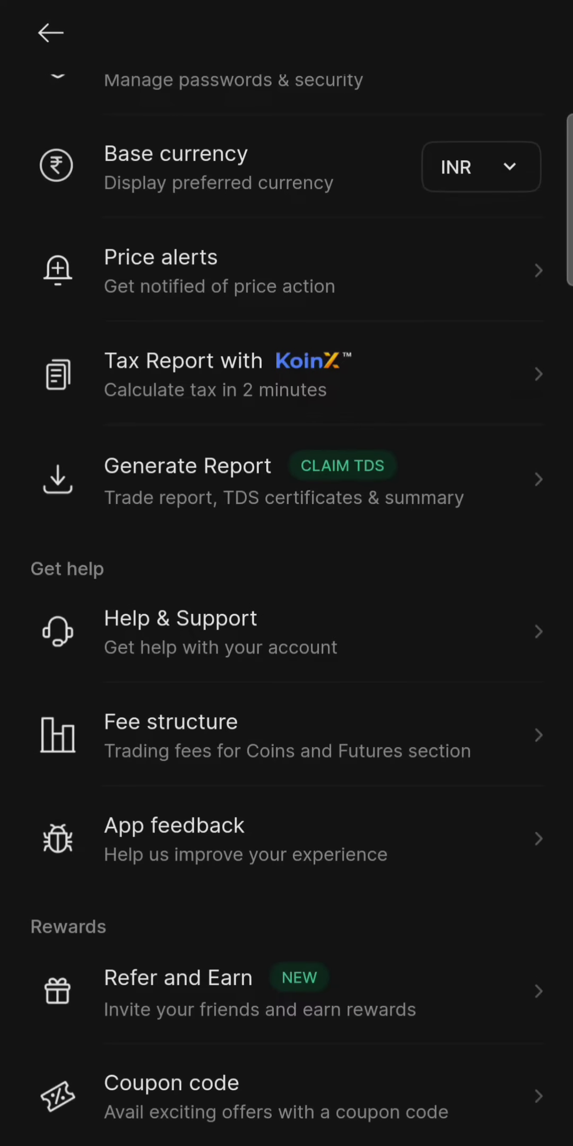
- Request a trade report and acknowledge it will be emailed within 4 hours
click(470, 493)
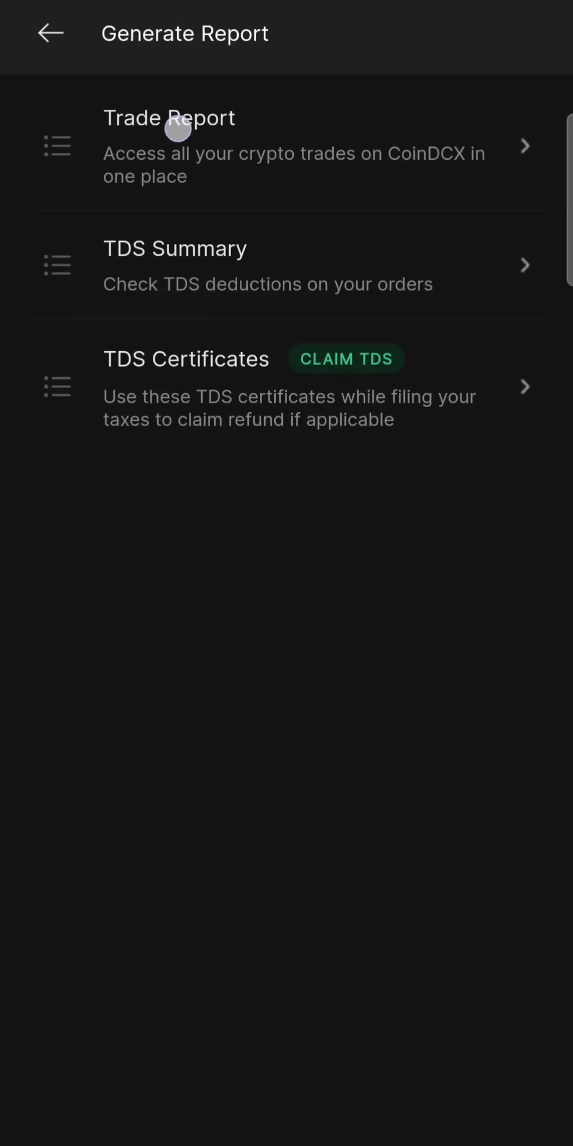
click(178, 129)
click(430, 1126)
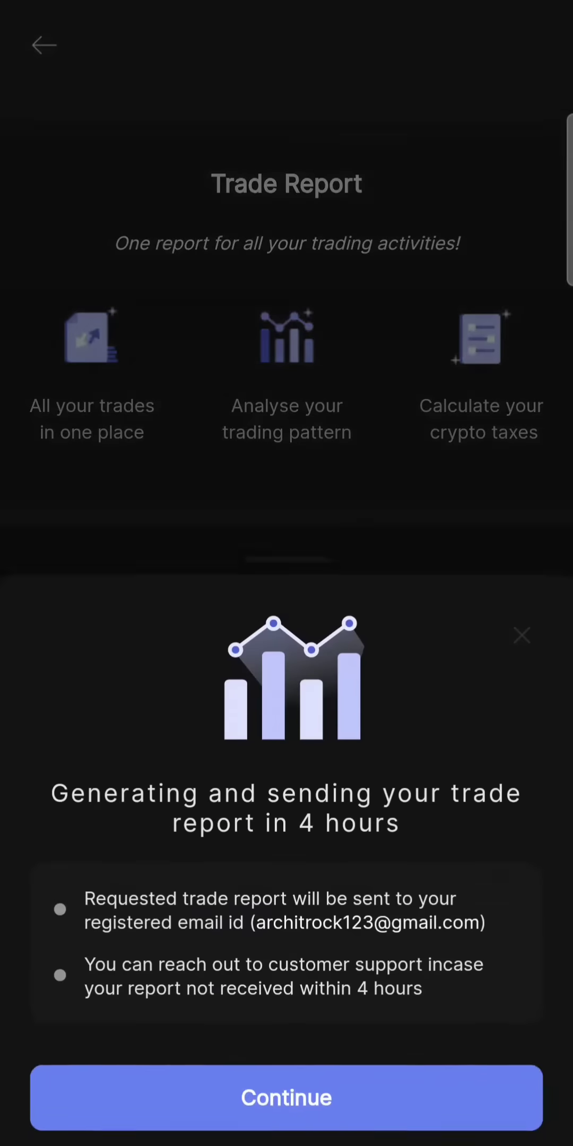
click(438, 1094)
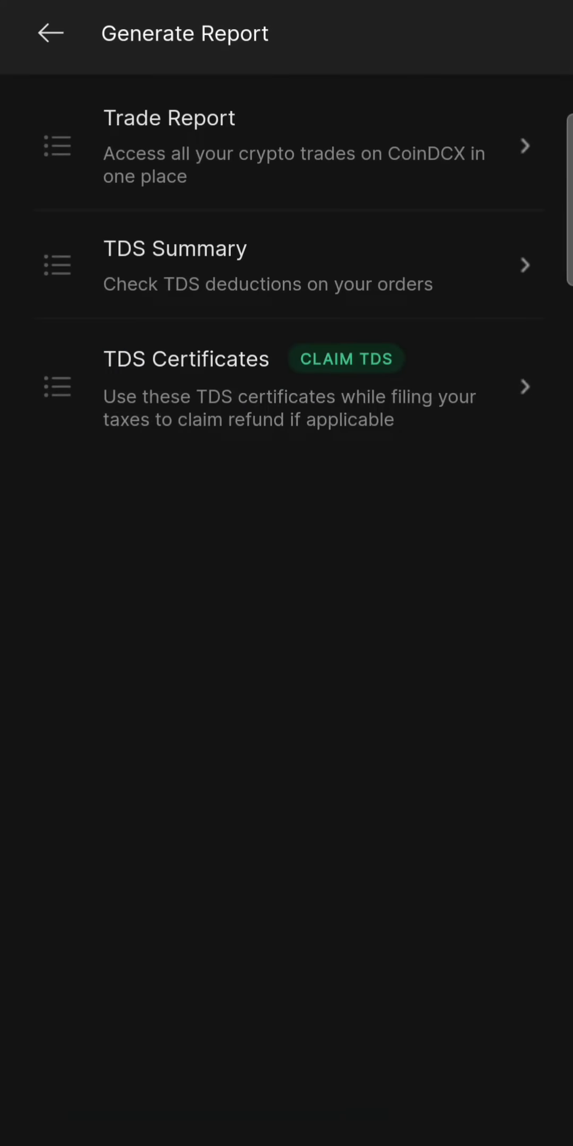
- Set the trade report duration to financial year 2023 - 2024
click(177, 125)
click(192, 629)
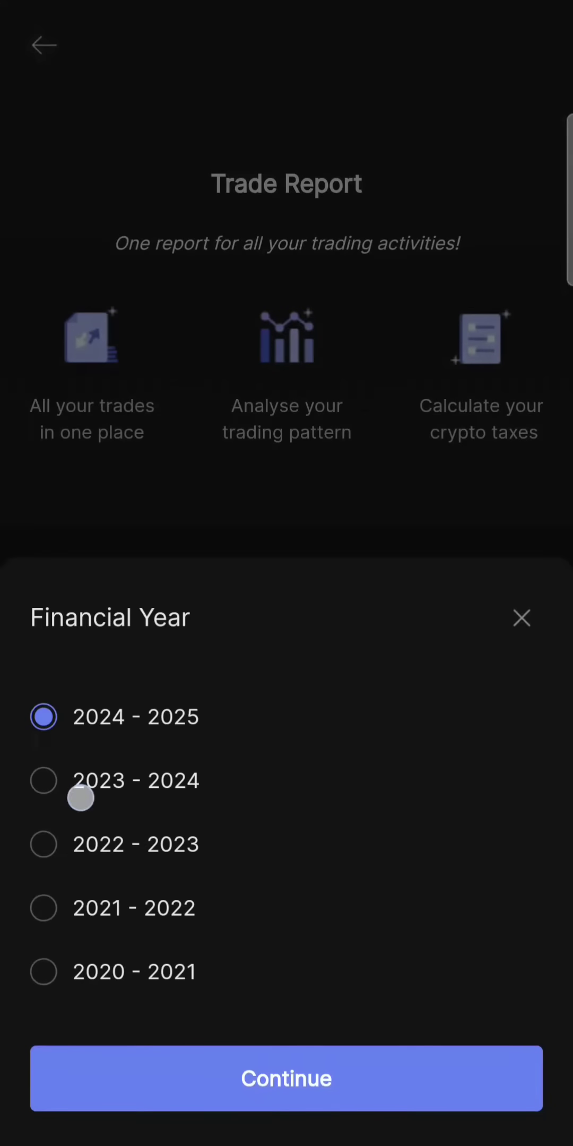
click(399, 1094)
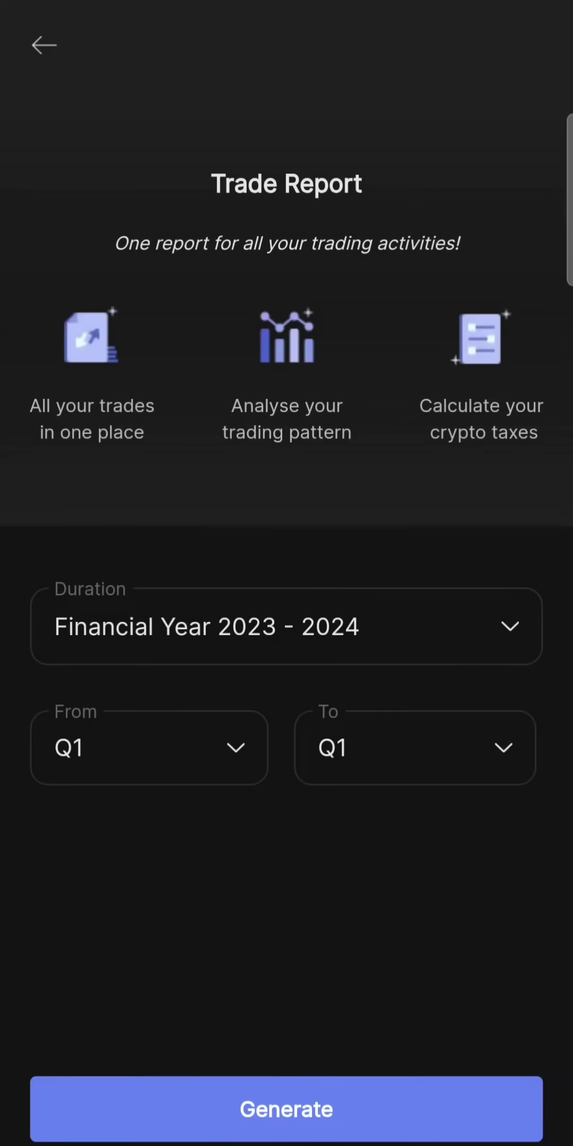
- Set the ending quarter to Q4 and generate the trade report
click(472, 765)
click(409, 1095)
click(422, 1110)
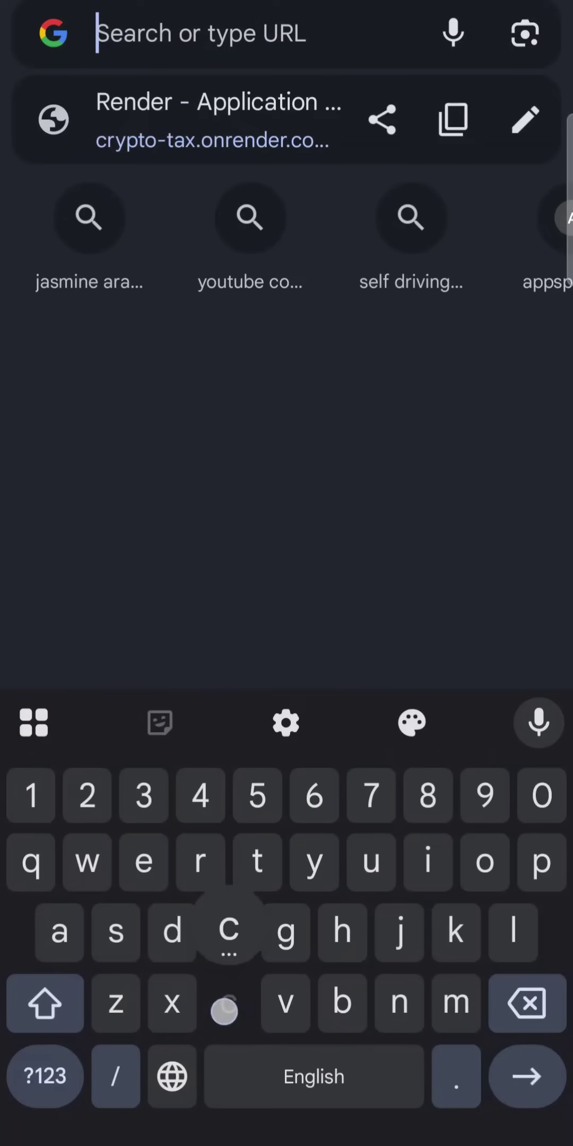
text(cr)
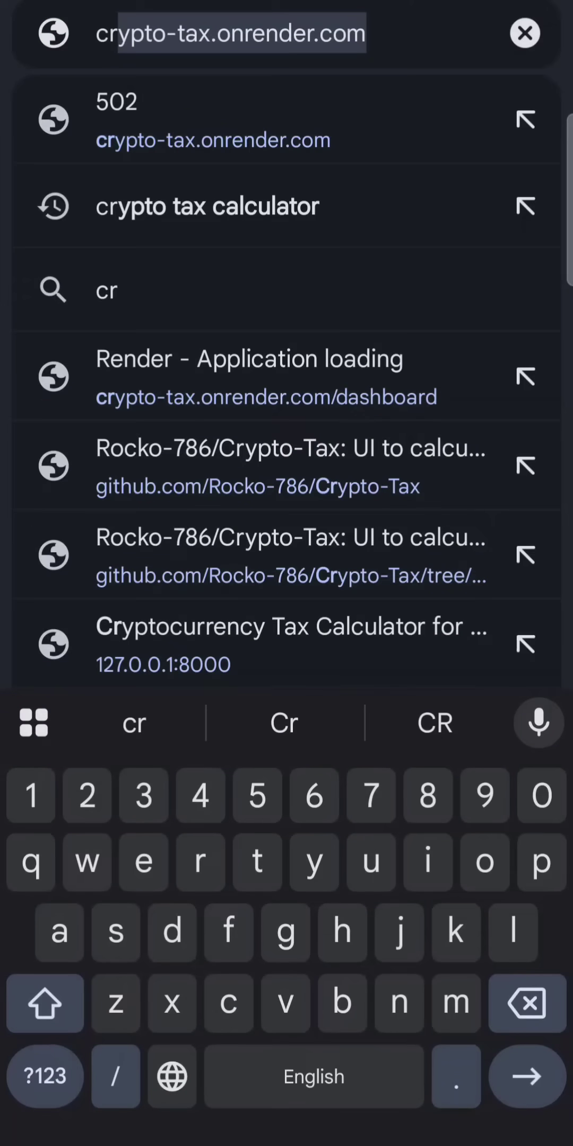
- Load crypto-tax.onrender.com from the address bar suggestion
click(367, 35)
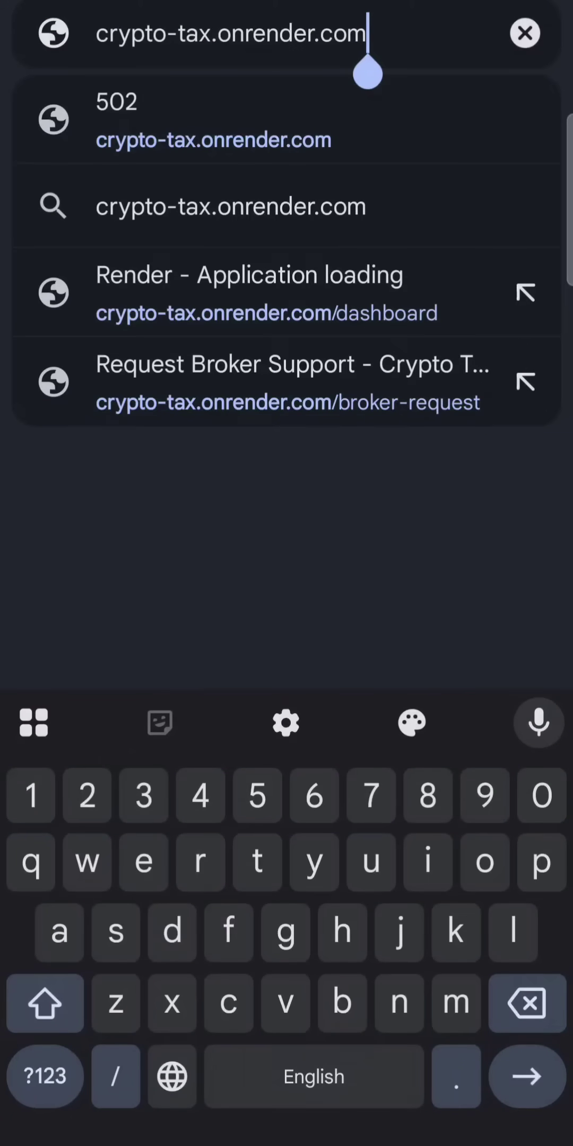
key(Return)
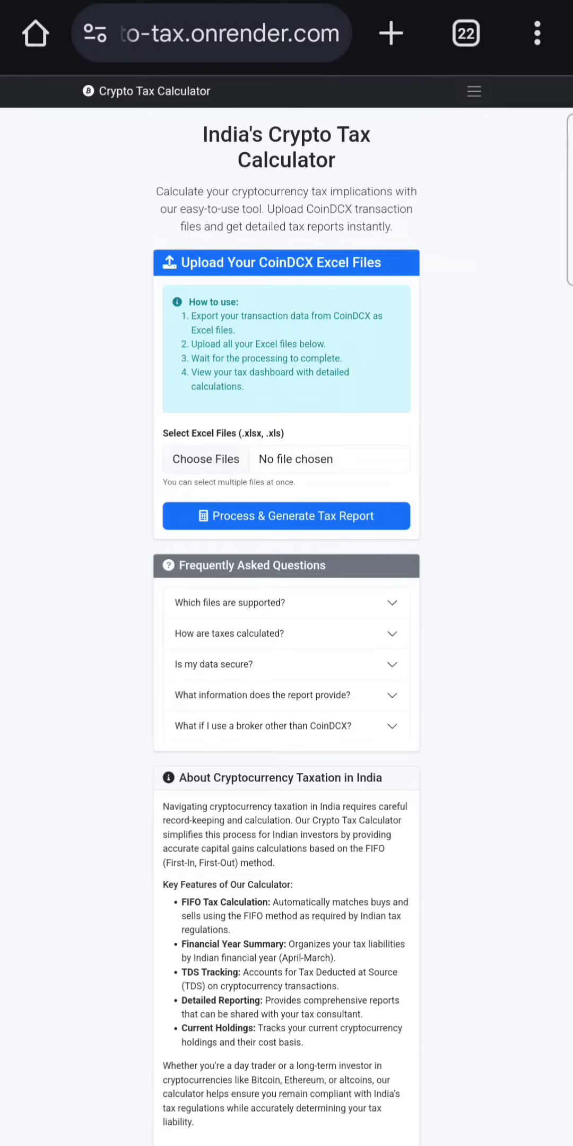
- Upload the five CoinDCX Excel files from Downloads for processing
click(181, 460)
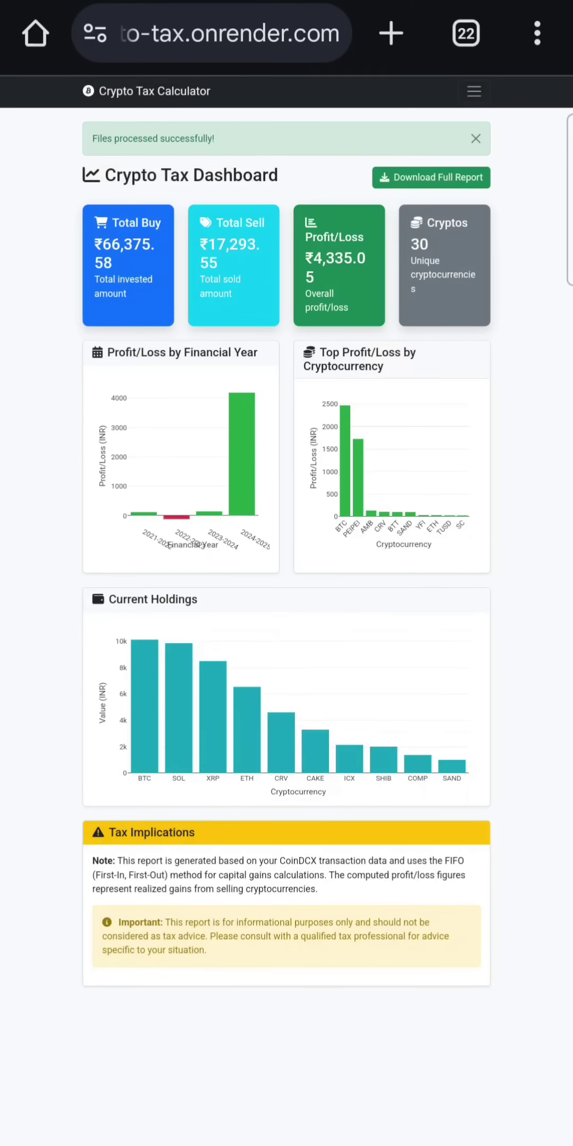
- Download the full tax report and open it in Google Sheets
click(440, 179)
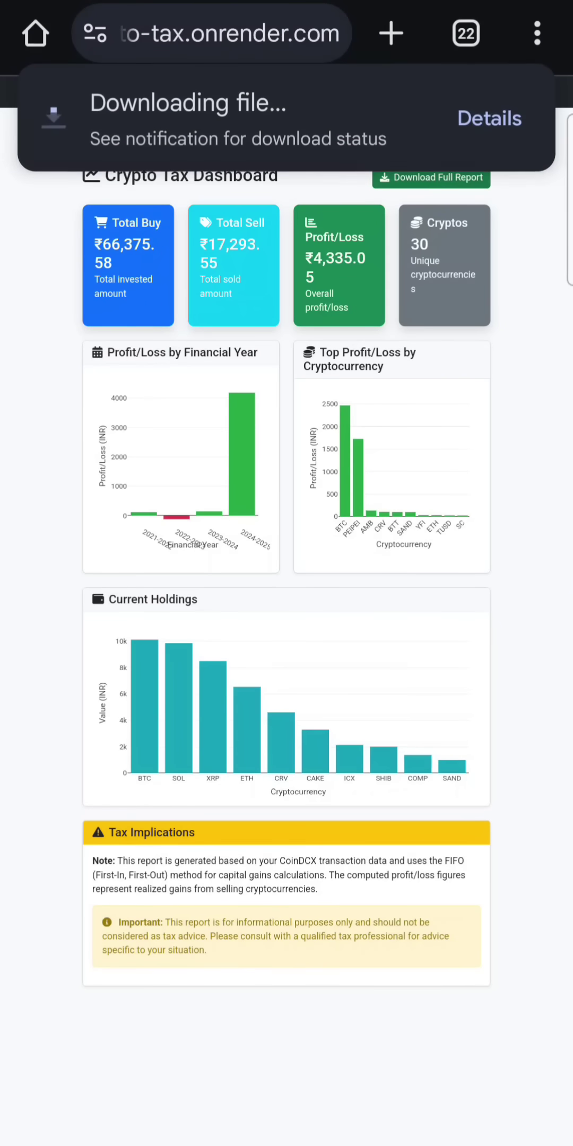
click(489, 119)
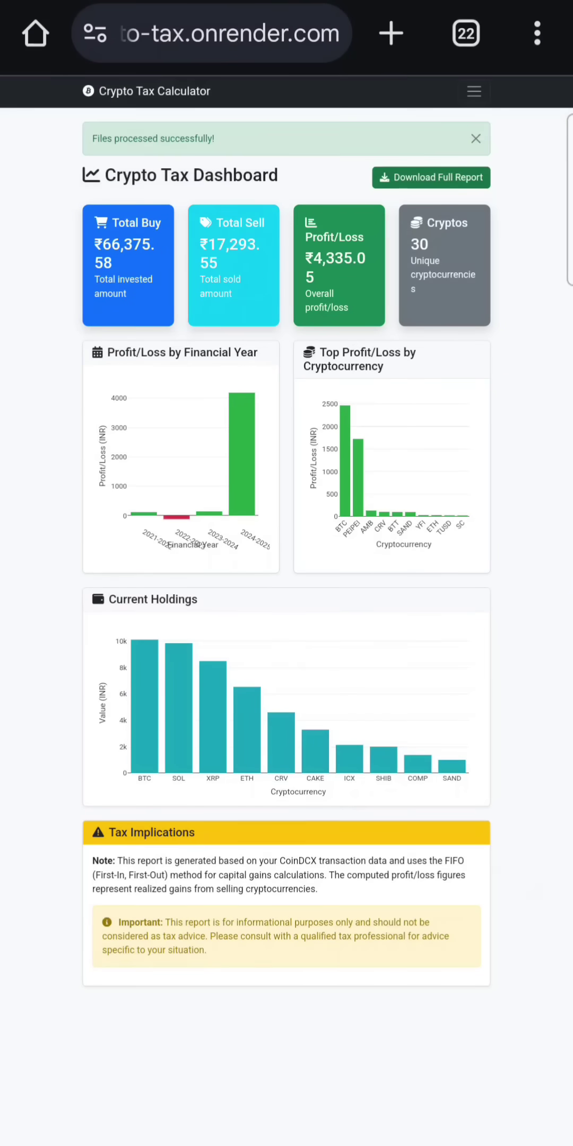
click(150, 1127)
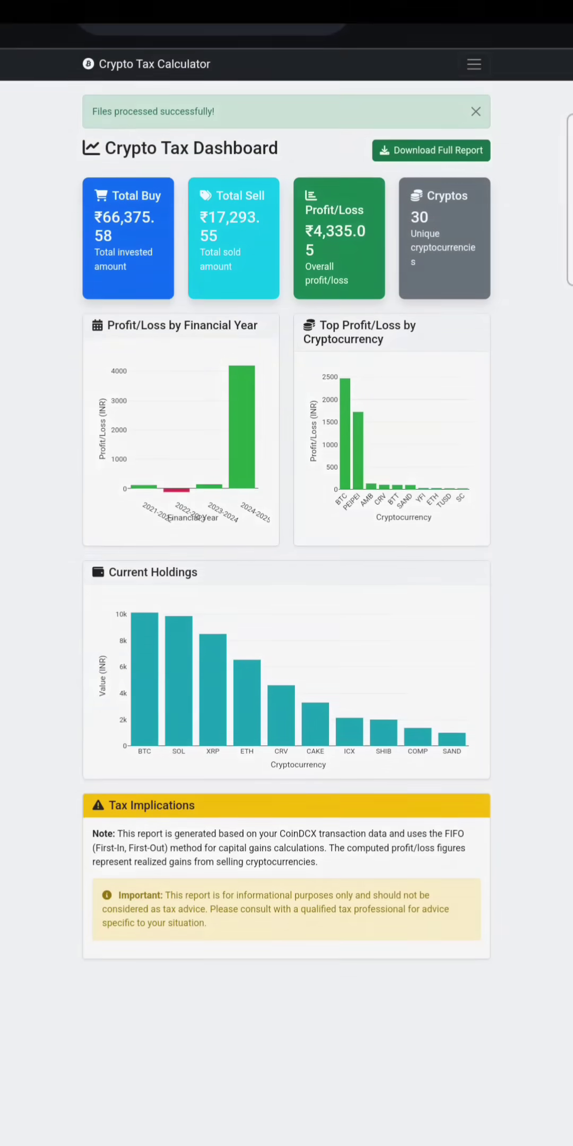